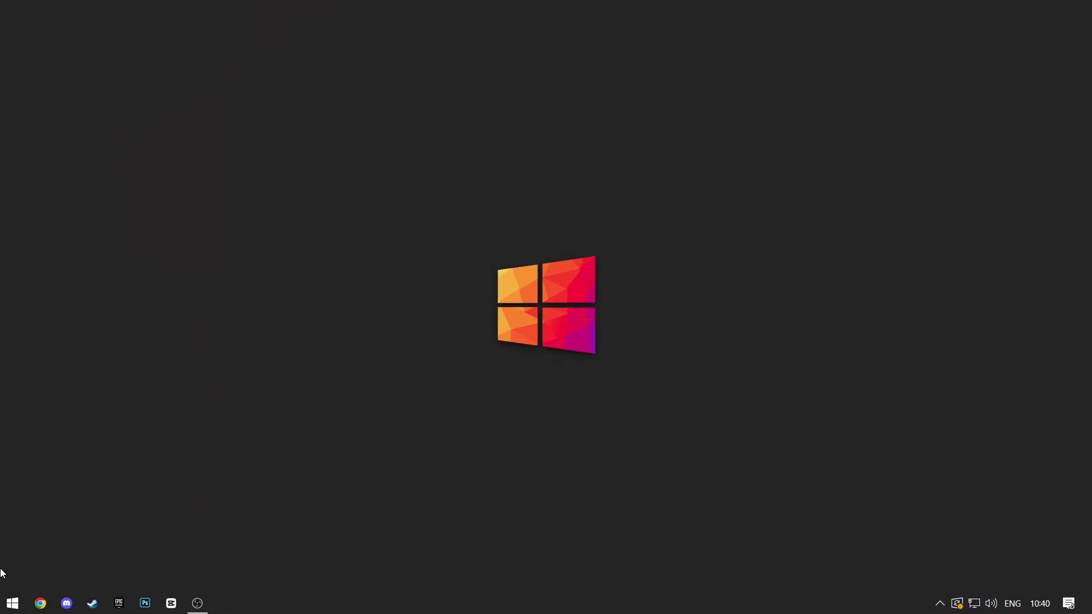
Launch Services from Start search and focus the service list to find vgc.
{"action": "left_click", "coordinate": [12, 604]}
{"action": "type", "text": "se"}
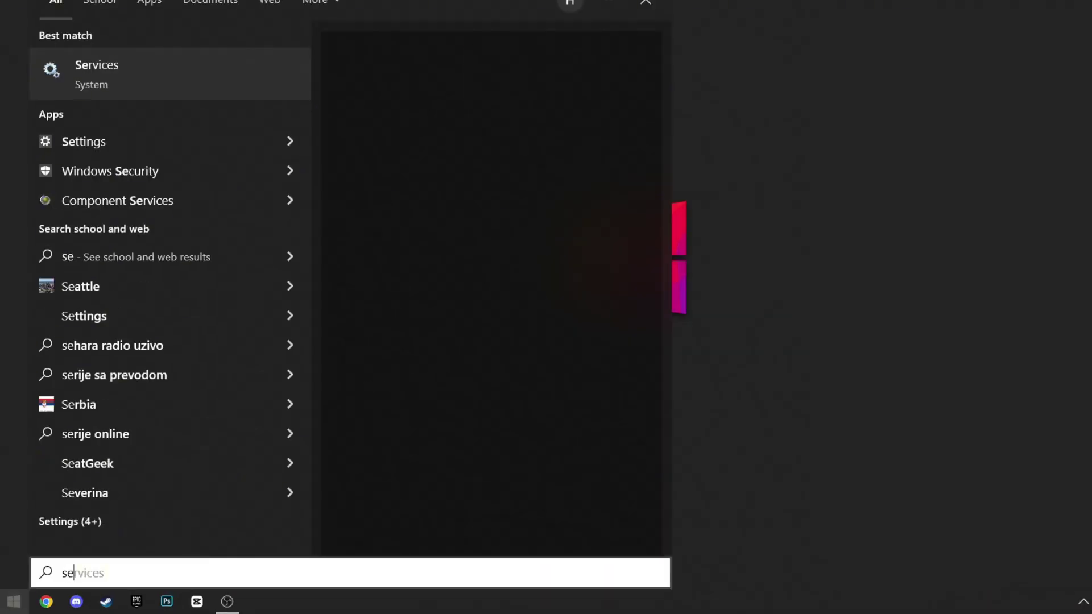
{"action": "type", "text": "rv"}
{"action": "key", "text": "Return"}
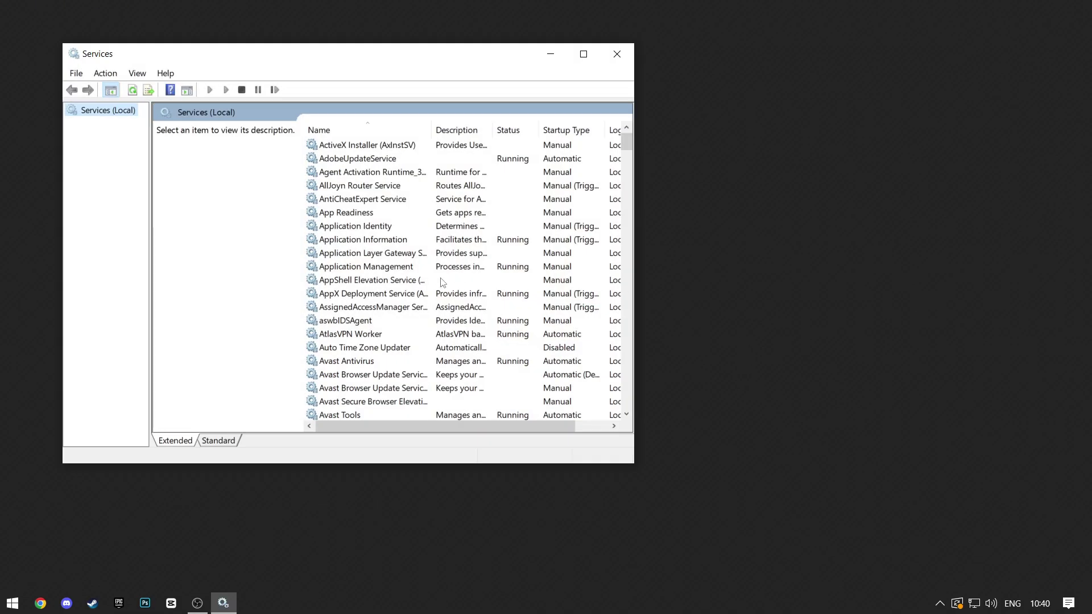
{"action": "left_click", "coordinate": [442, 282]}
{"action": "type", "text": "vgc"}
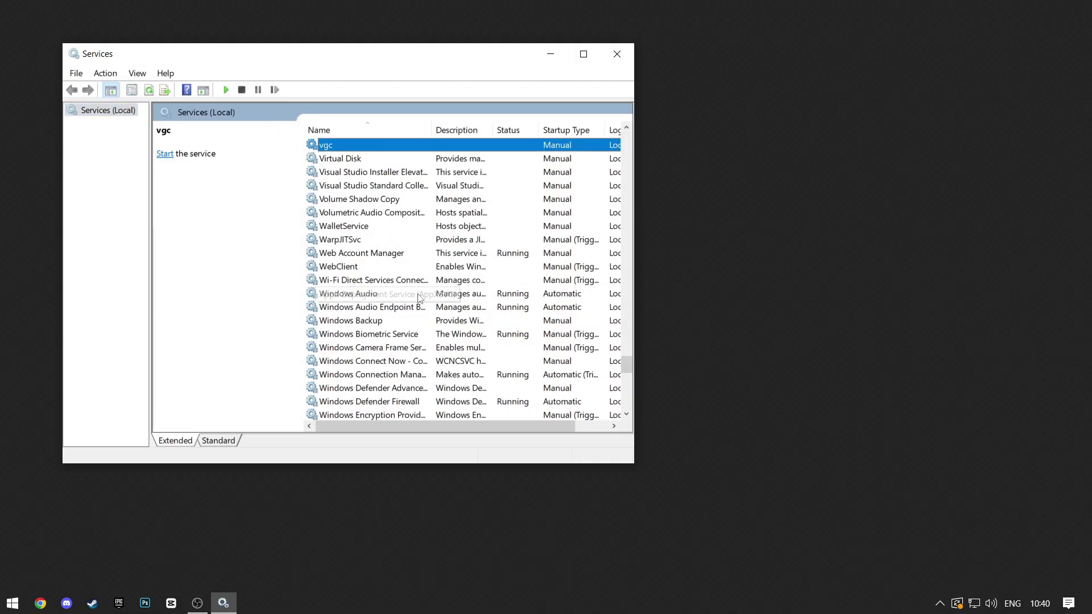
Set the vgc service's startup type to Automatic, apply, and close Services.
{"action": "double_click", "coordinate": [372, 153]}
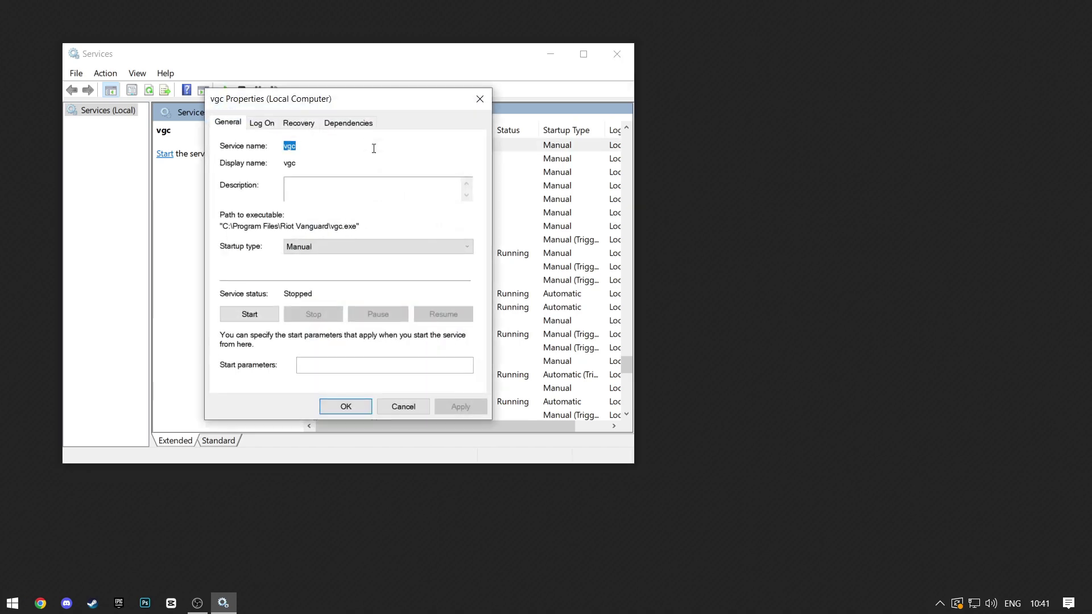
{"action": "left_click", "coordinate": [376, 246]}
{"action": "left_click", "coordinate": [323, 273]}
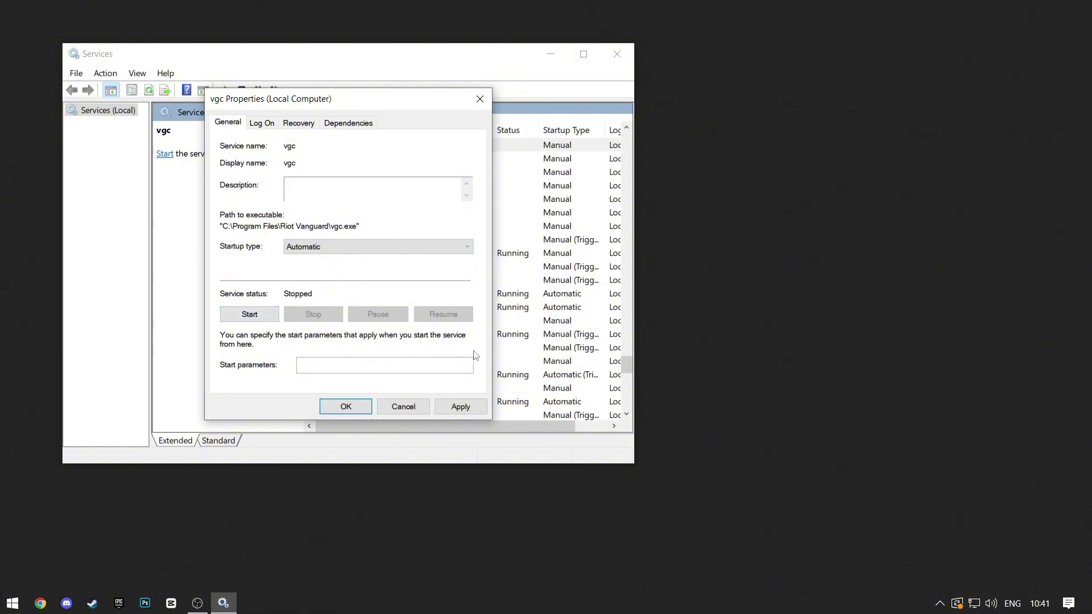
{"action": "left_click", "coordinate": [459, 407]}
{"action": "left_click", "coordinate": [346, 407]}
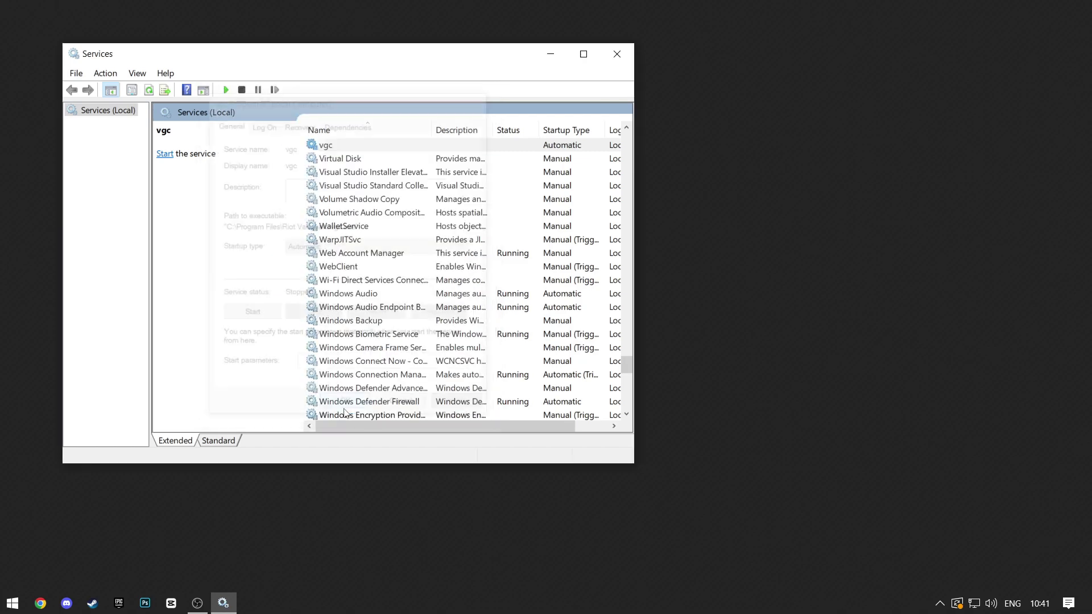
{"action": "left_click", "coordinate": [617, 54]}
Unlock the firewall's allowed apps list in Windows Security and begin adding another app.
{"action": "left_click", "coordinate": [12, 604]}
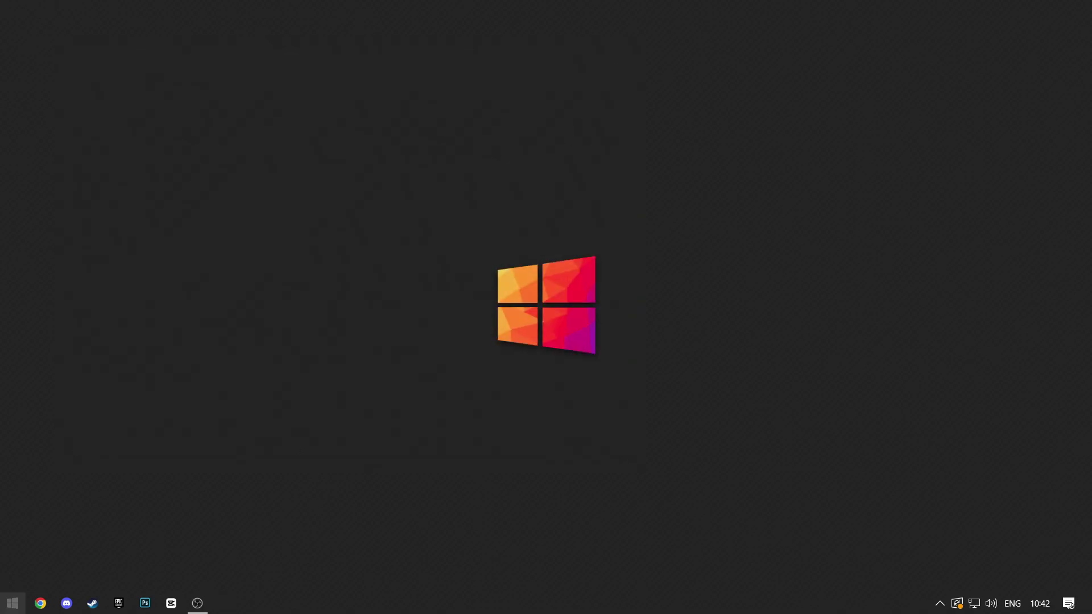
{"action": "type", "text": "fir"}
{"action": "key", "text": "Return"}
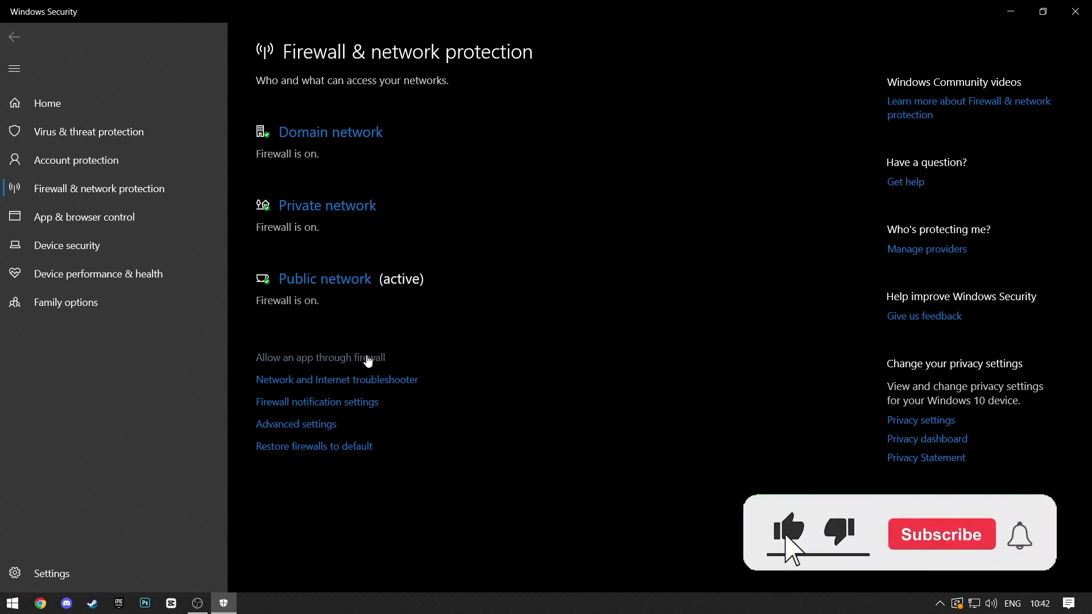
{"action": "left_click", "coordinate": [369, 358]}
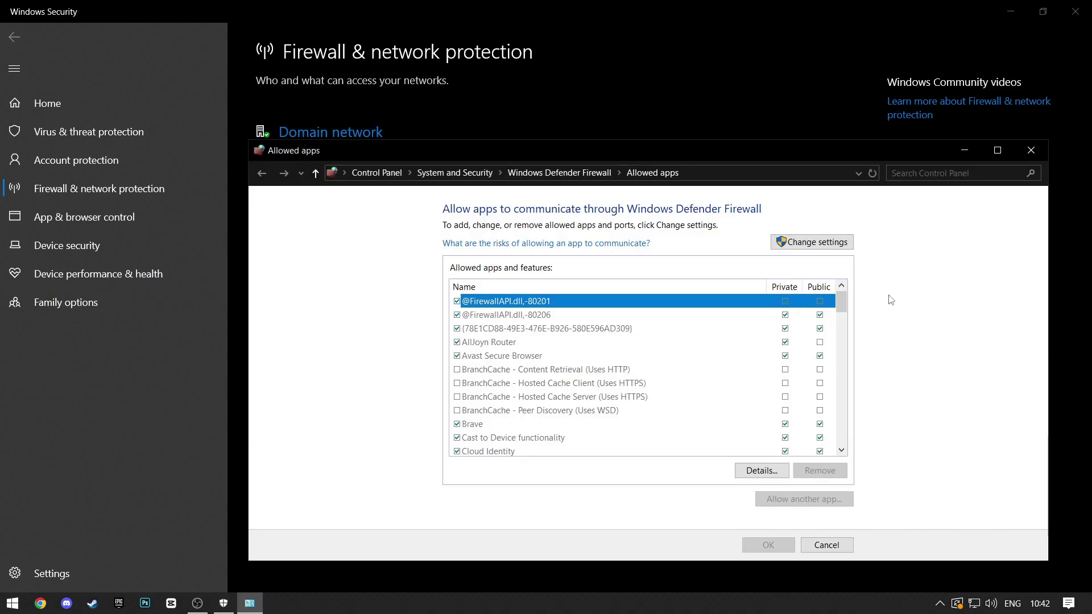
{"action": "left_click", "coordinate": [811, 243]}
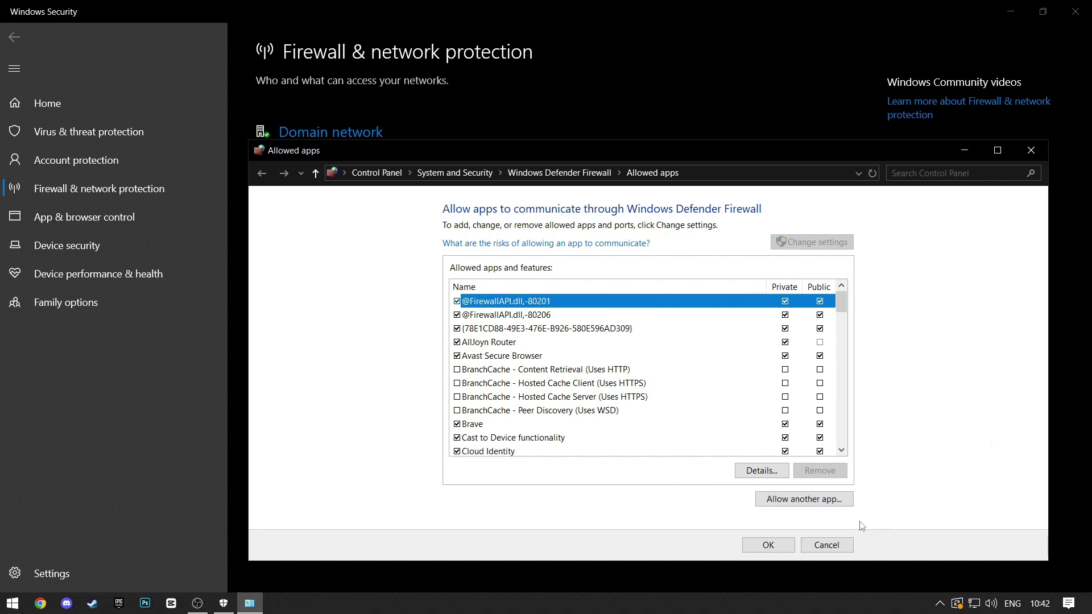
{"action": "left_click", "coordinate": [804, 499]}
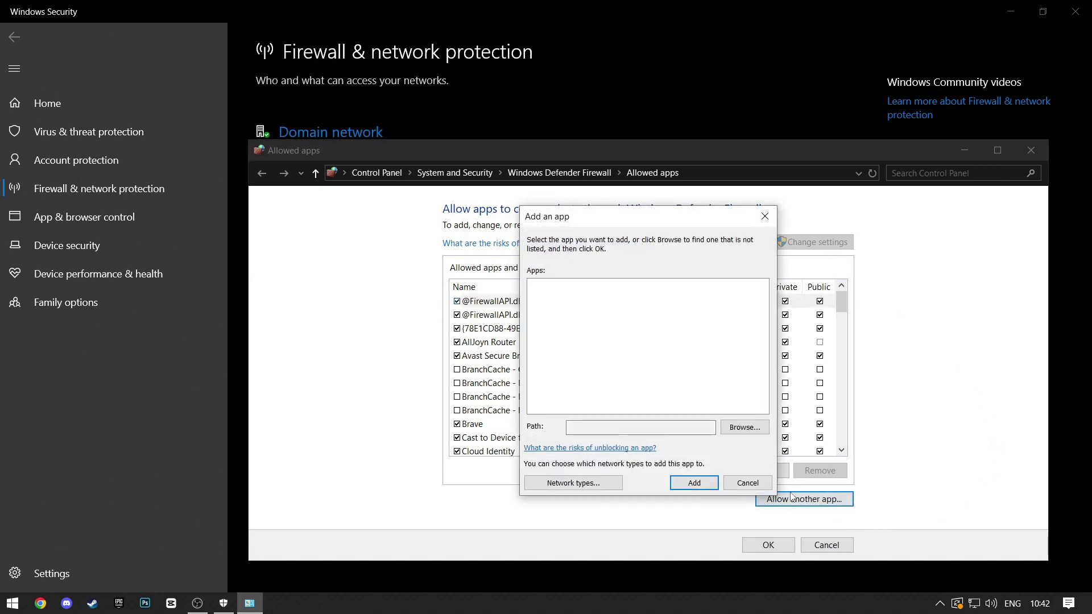
Browse to D:\valorant\Riot Games\VALORANT\live\ShooterGame\Binaries\Win64.
{"action": "left_click", "coordinate": [745, 427]}
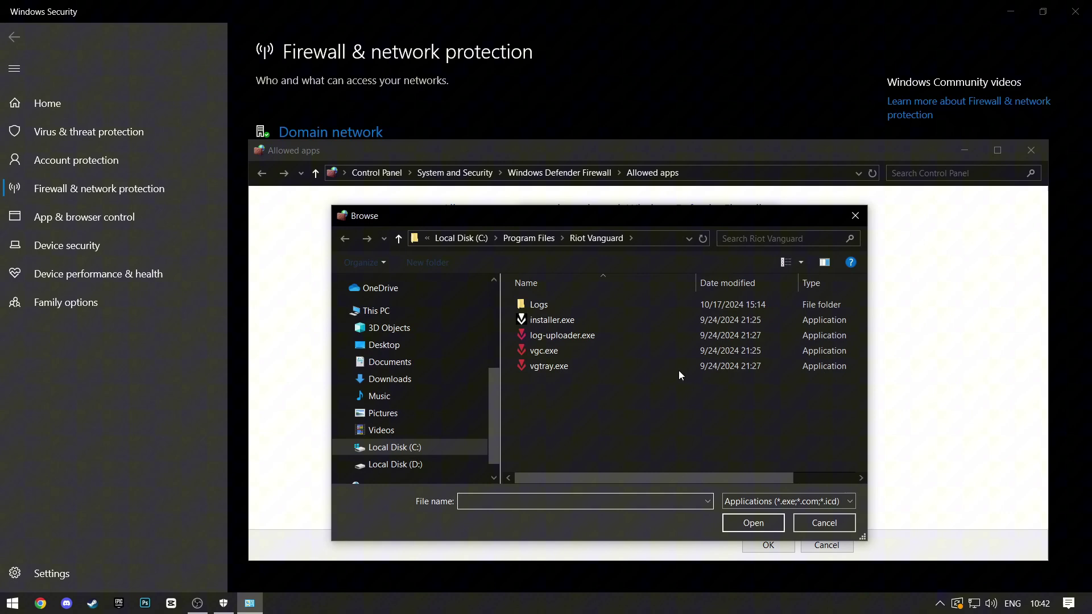
{"action": "left_click", "coordinate": [395, 464]}
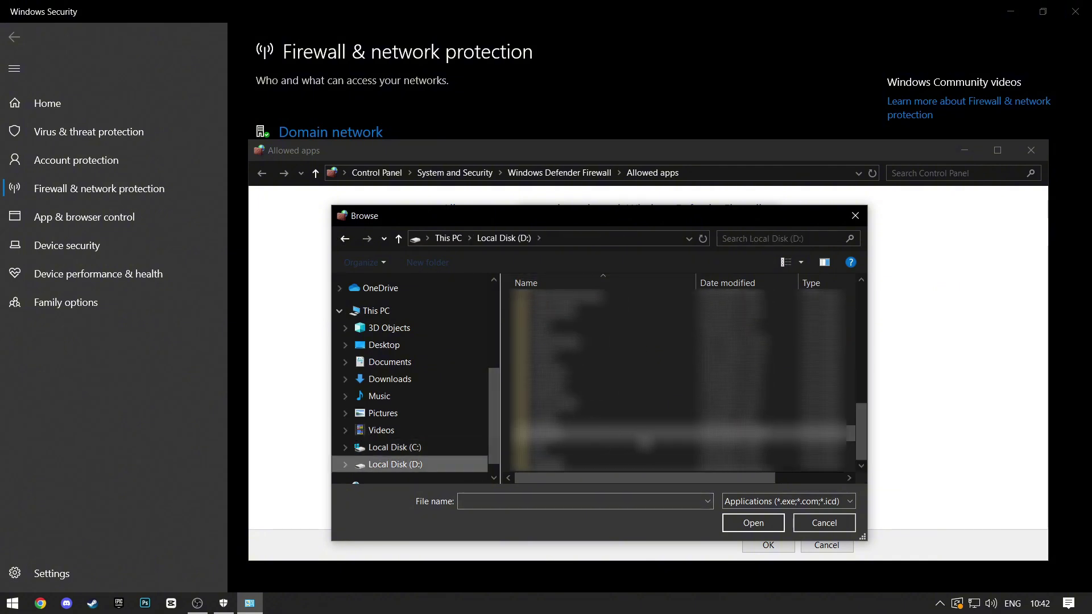
{"action": "double_click", "coordinate": [563, 431]}
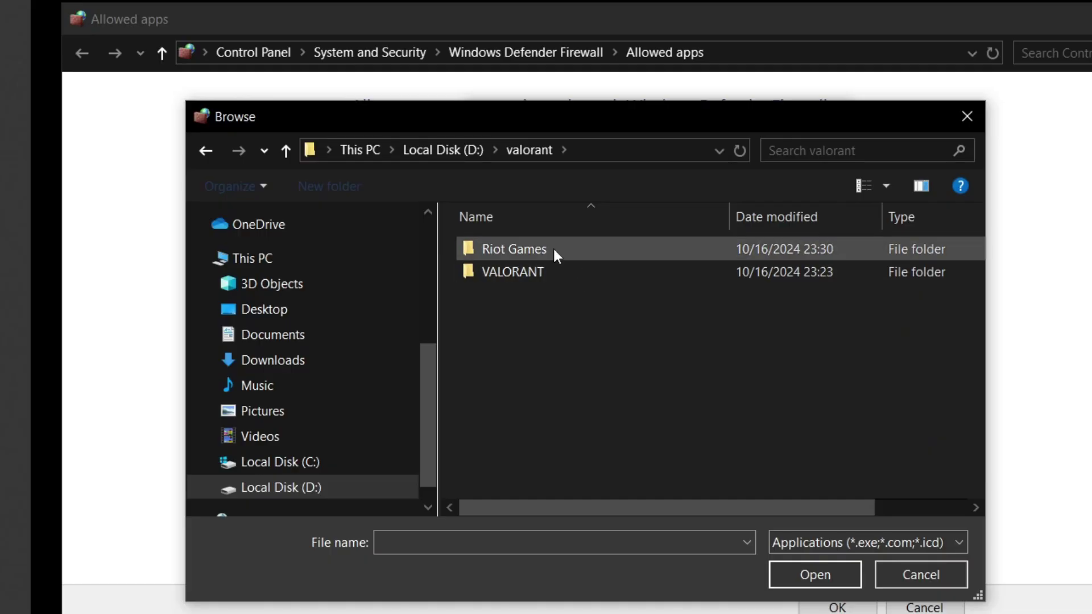
{"action": "double_click", "coordinate": [551, 304]}
{"action": "double_click", "coordinate": [554, 246]}
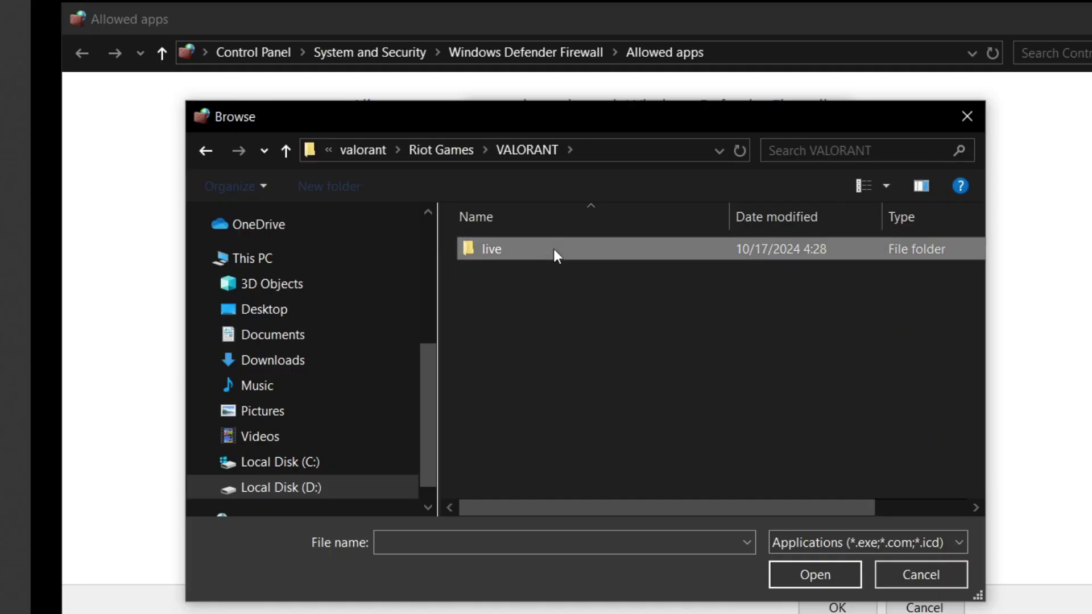
{"action": "double_click", "coordinate": [553, 247]}
{"action": "double_click", "coordinate": [544, 273]}
{"action": "double_click", "coordinate": [551, 249]}
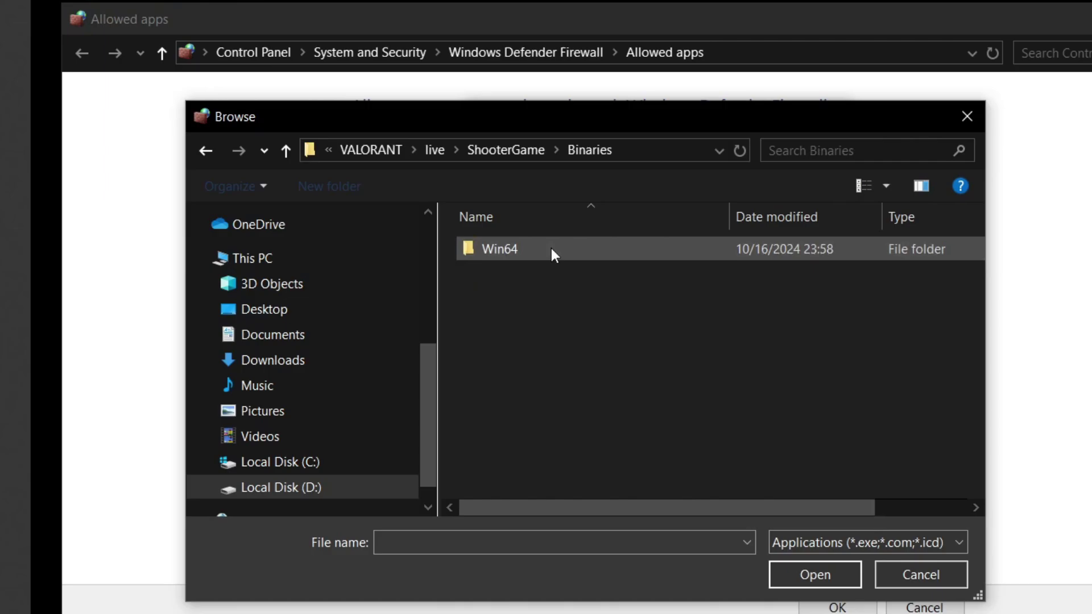
{"action": "double_click", "coordinate": [551, 248]}
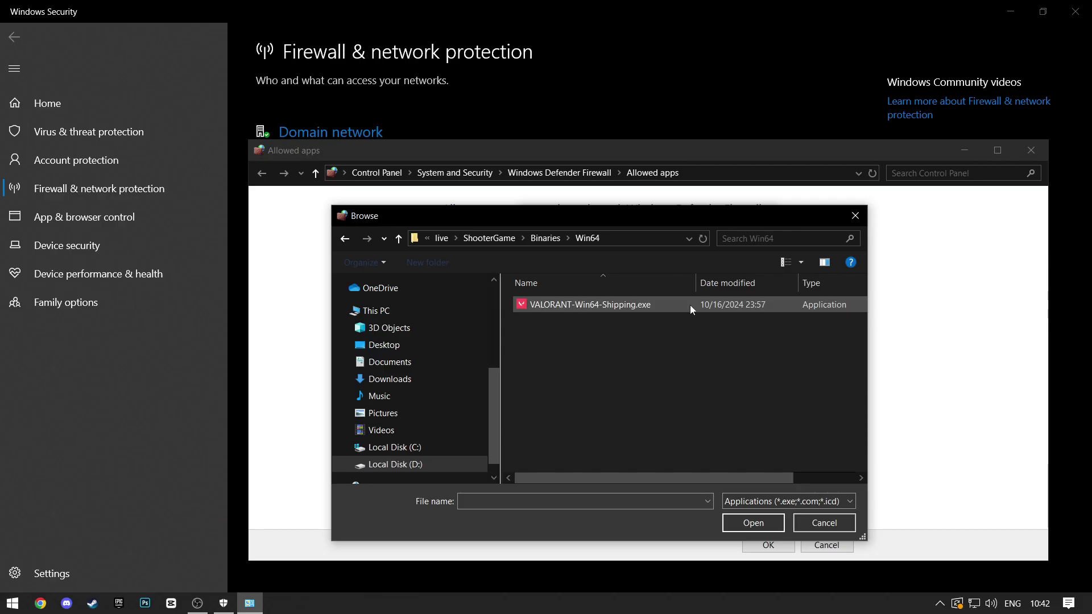
Add VALORANT-Win64-Shipping.exe to the allowed apps and tick its Private checkbox.
{"action": "left_click", "coordinate": [690, 304]}
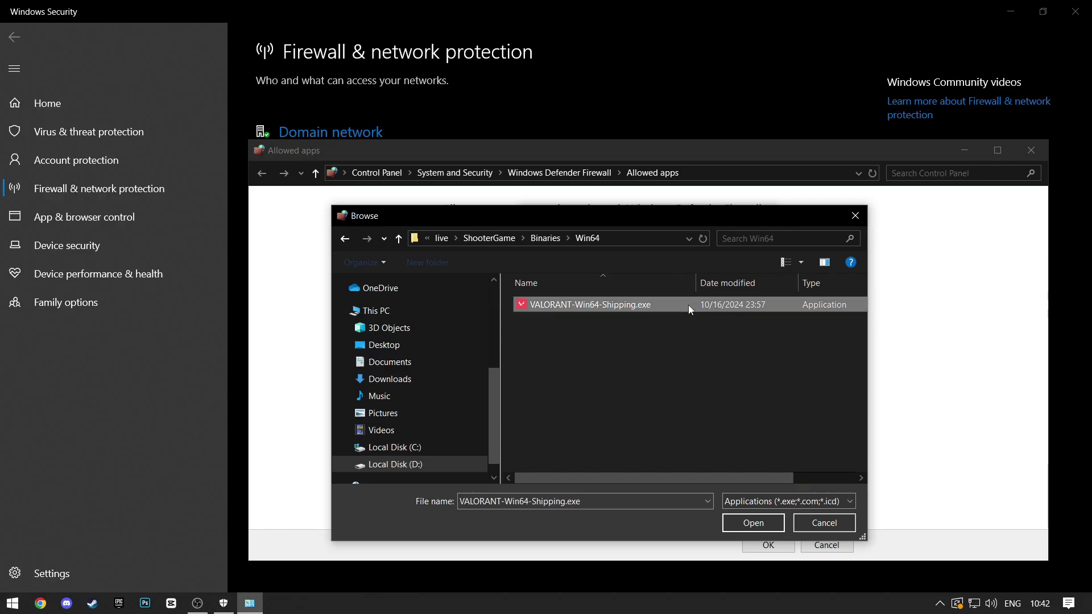
{"action": "left_click", "coordinate": [762, 515]}
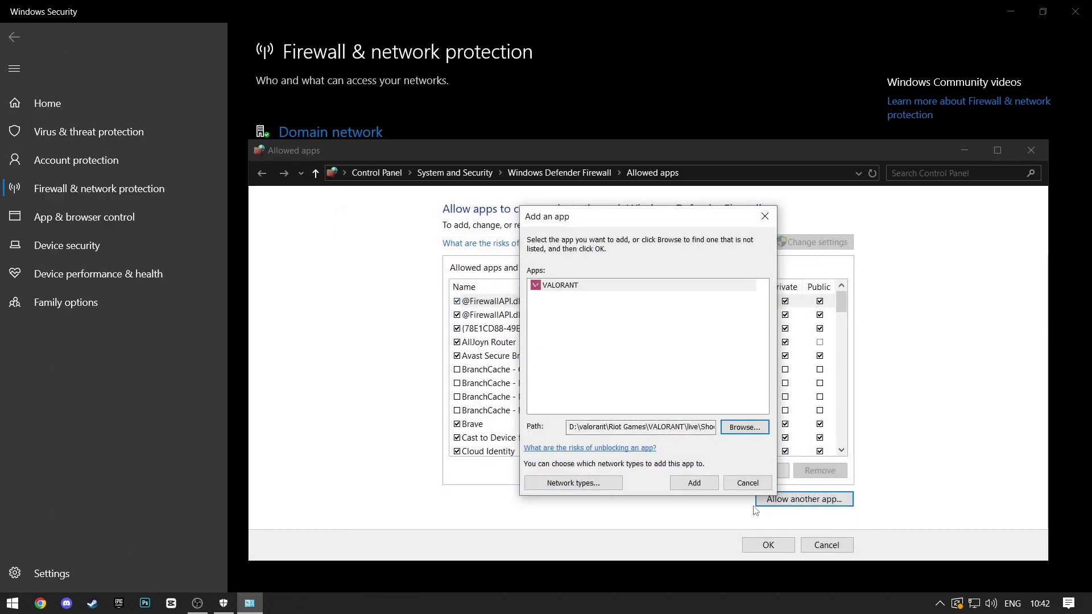
{"action": "left_click", "coordinate": [695, 483]}
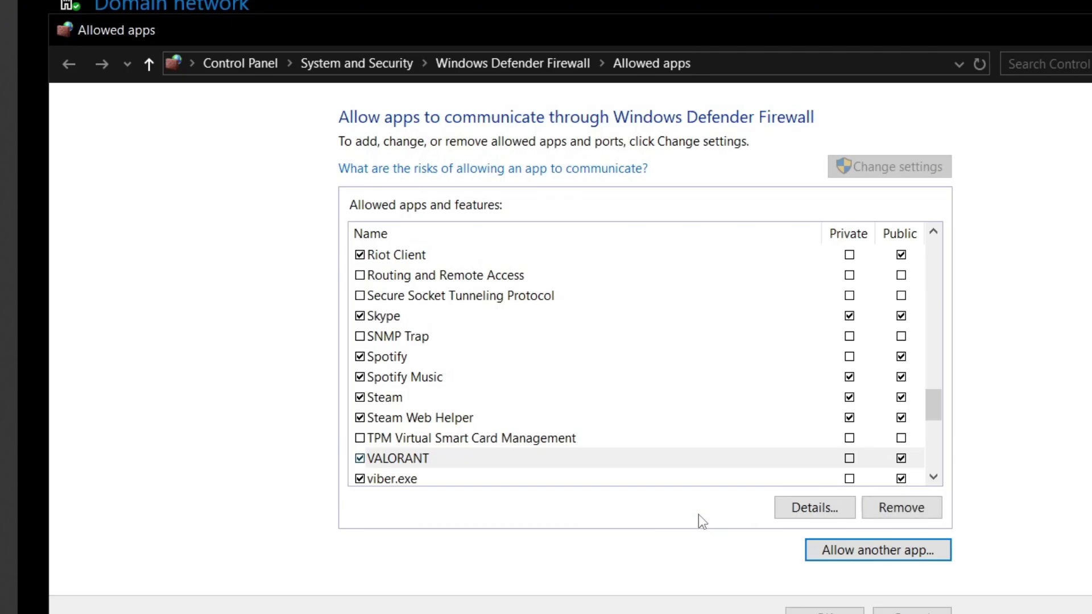
{"action": "left_click", "coordinate": [849, 396]}
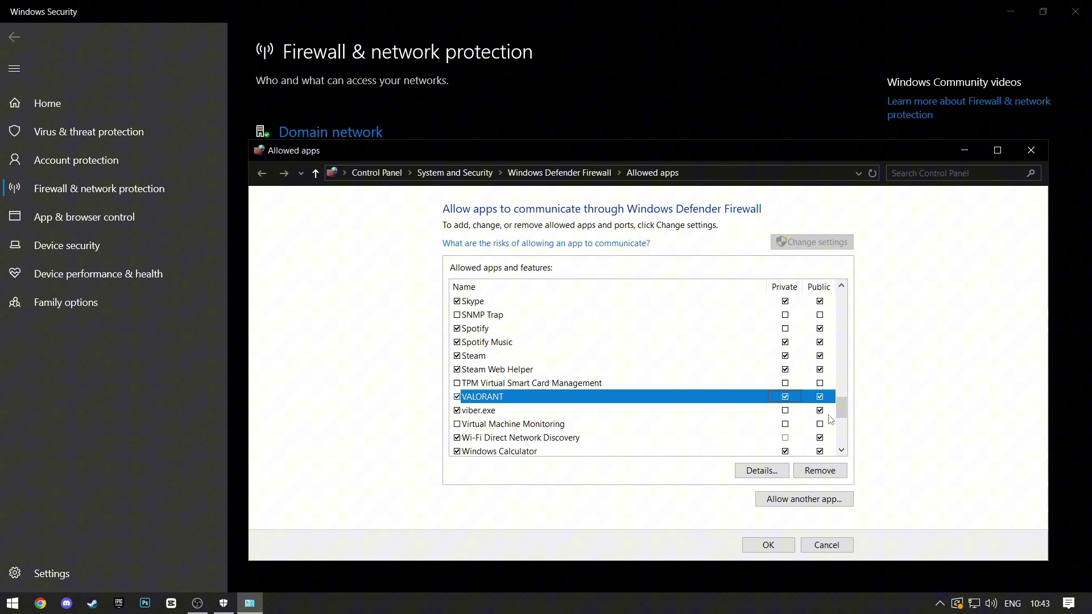
Save the VALORANT firewall changes with OK and close Windows Security.
{"action": "left_click", "coordinate": [768, 546]}
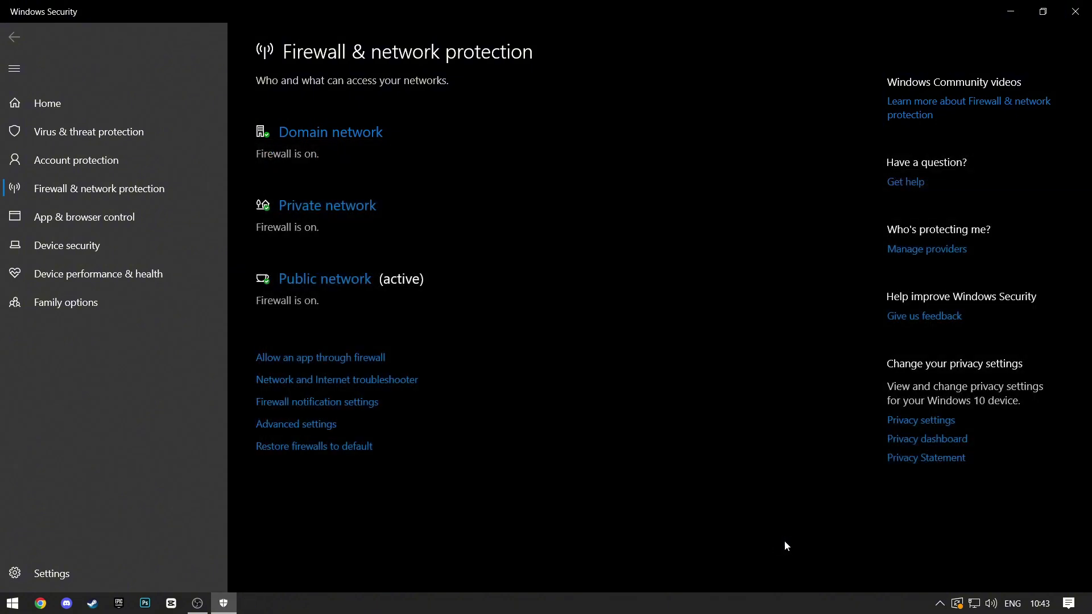
{"action": "left_click", "coordinate": [1058, 22]}
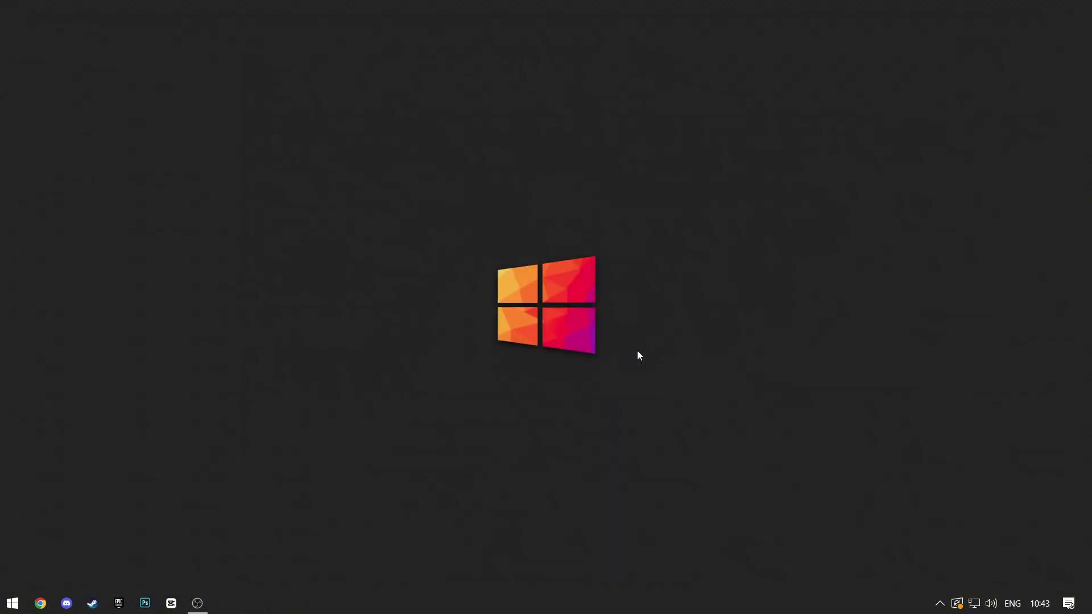